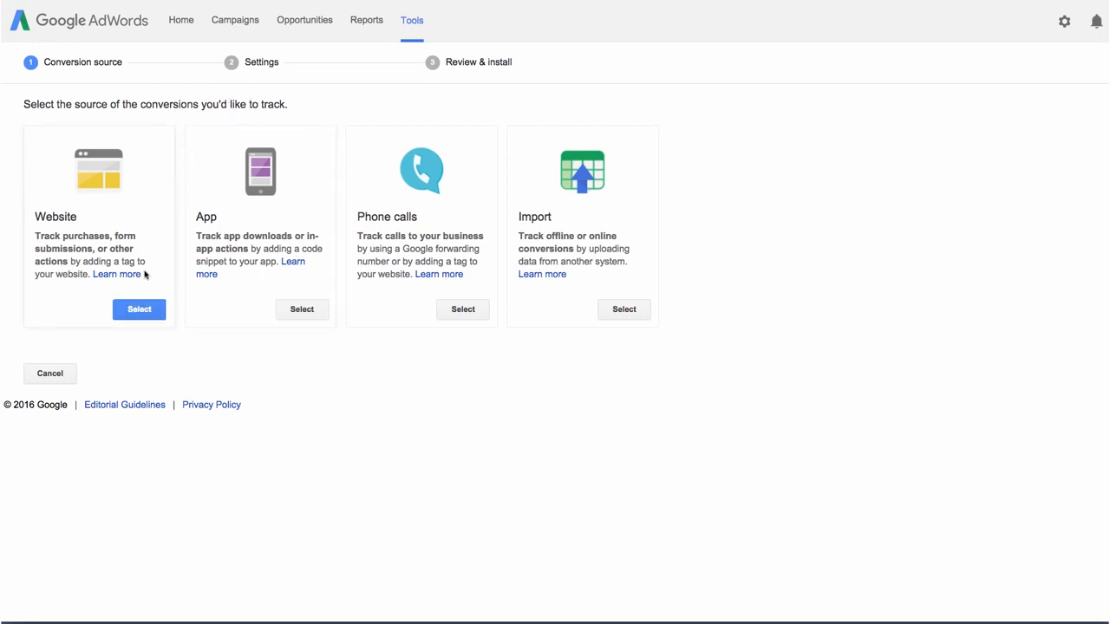
# - Choose Website as the conversion source and name the new conversion action Training session booking
pyautogui.click(139, 308)
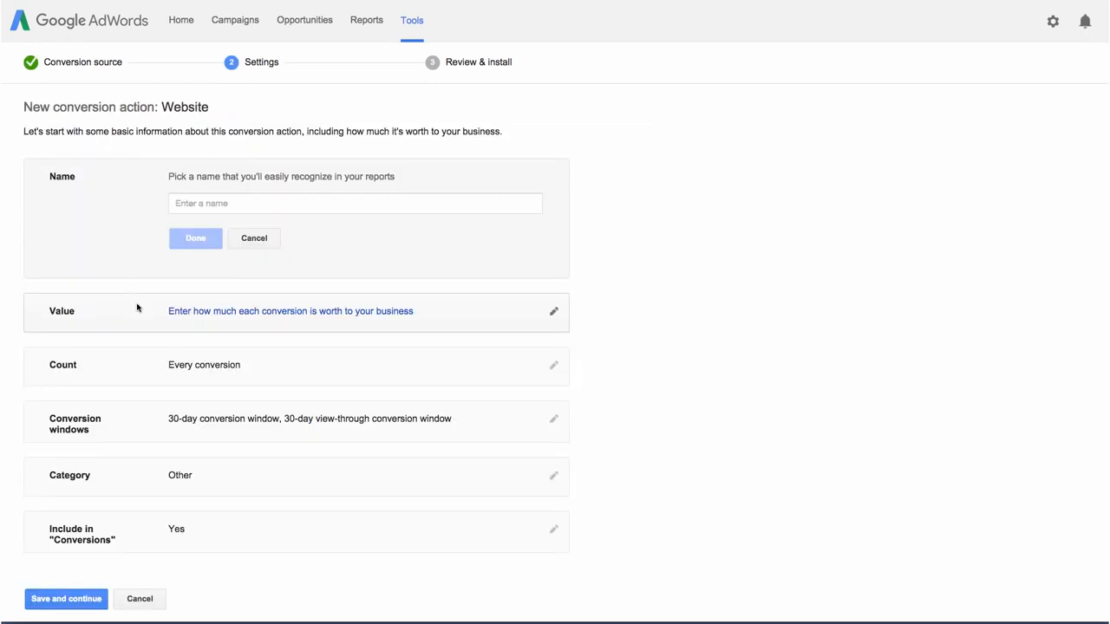
pyautogui.click(189, 205)
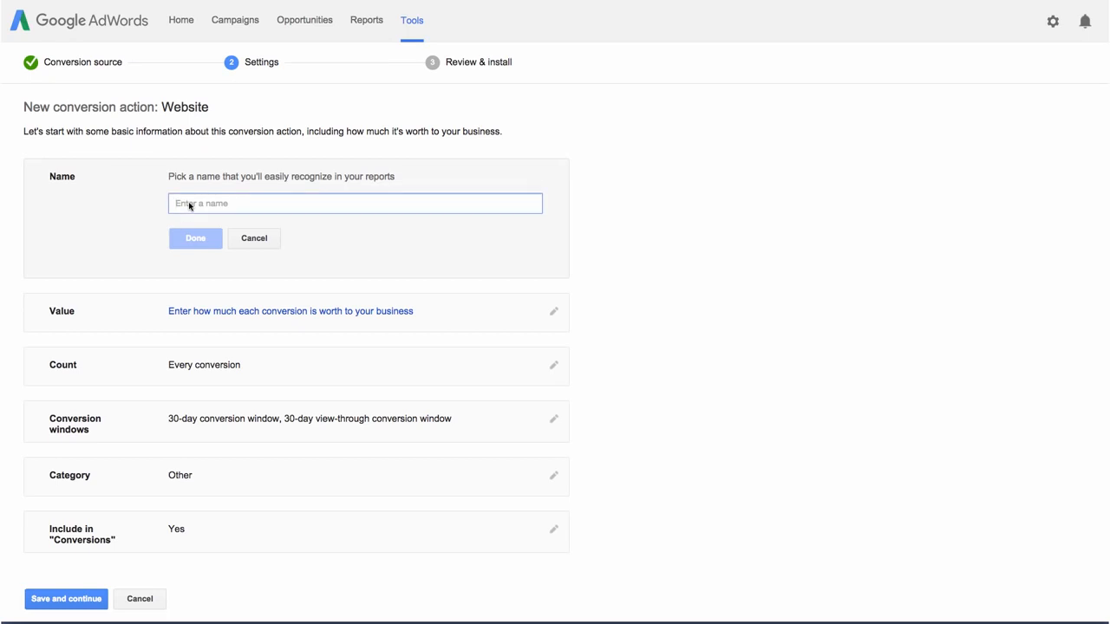
pyautogui.write('Training session booking')
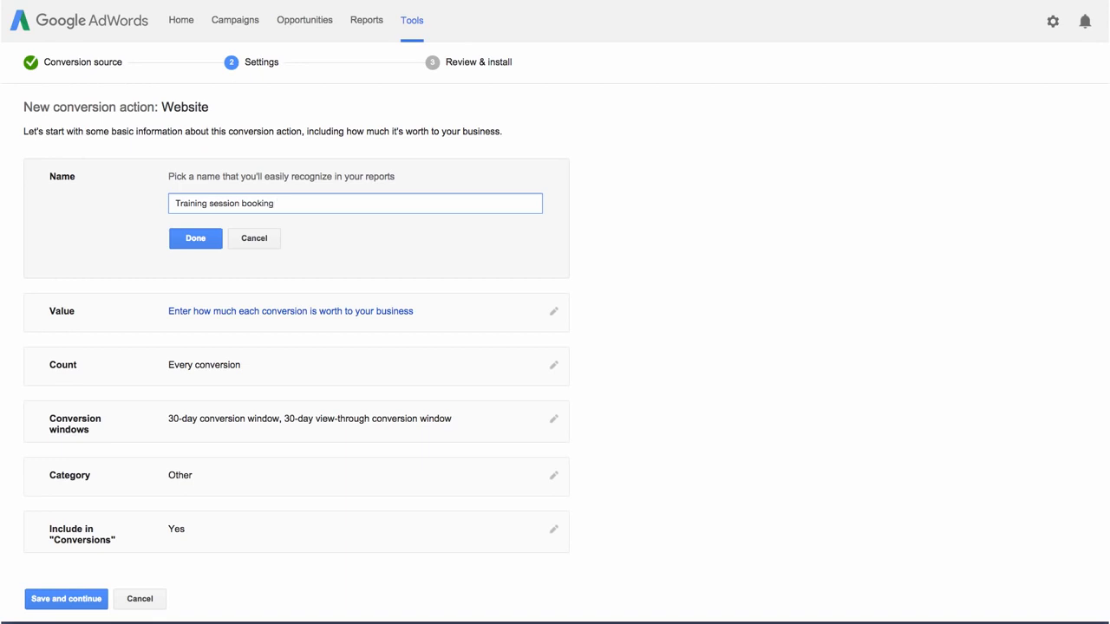
pyautogui.click(192, 240)
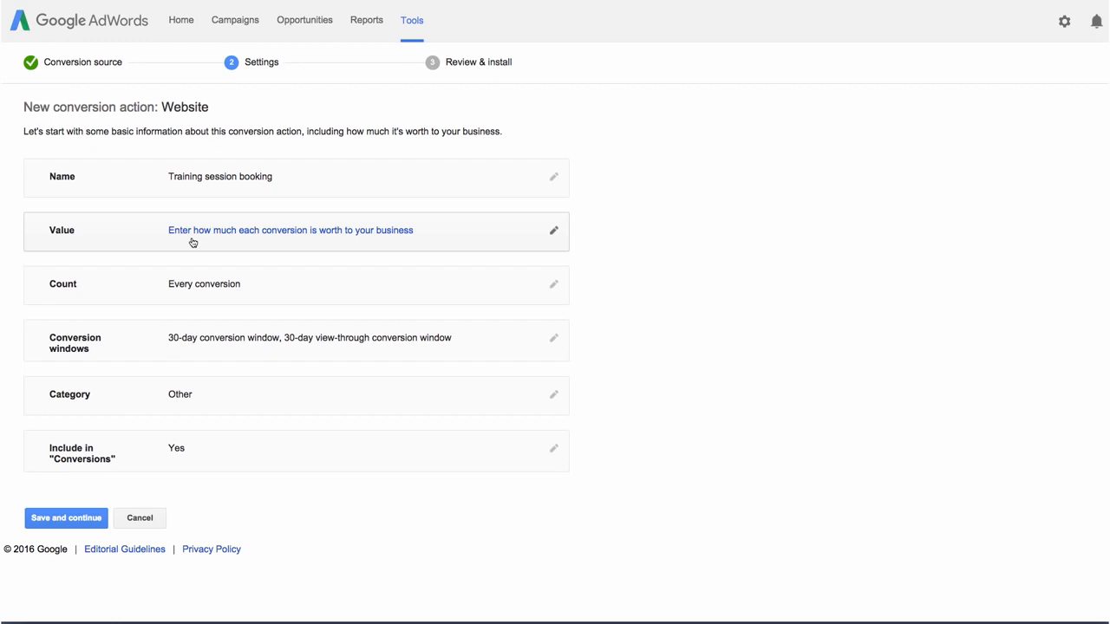
# - Set the conversion value so each conversion has the same value of 50 US Dollars
pyautogui.click(199, 241)
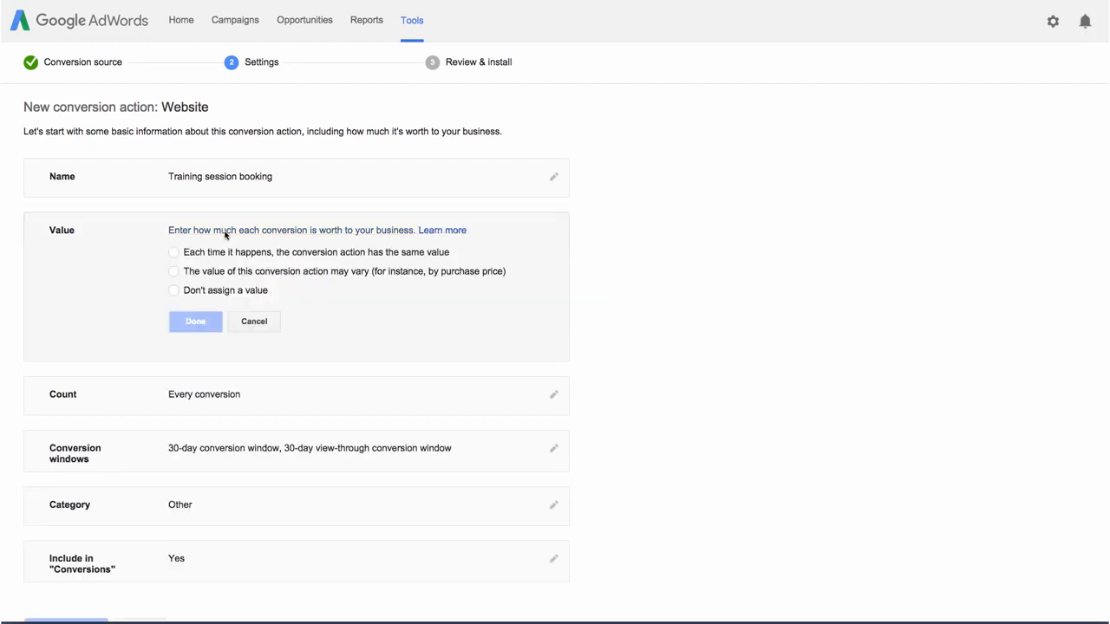
pyautogui.click(173, 252)
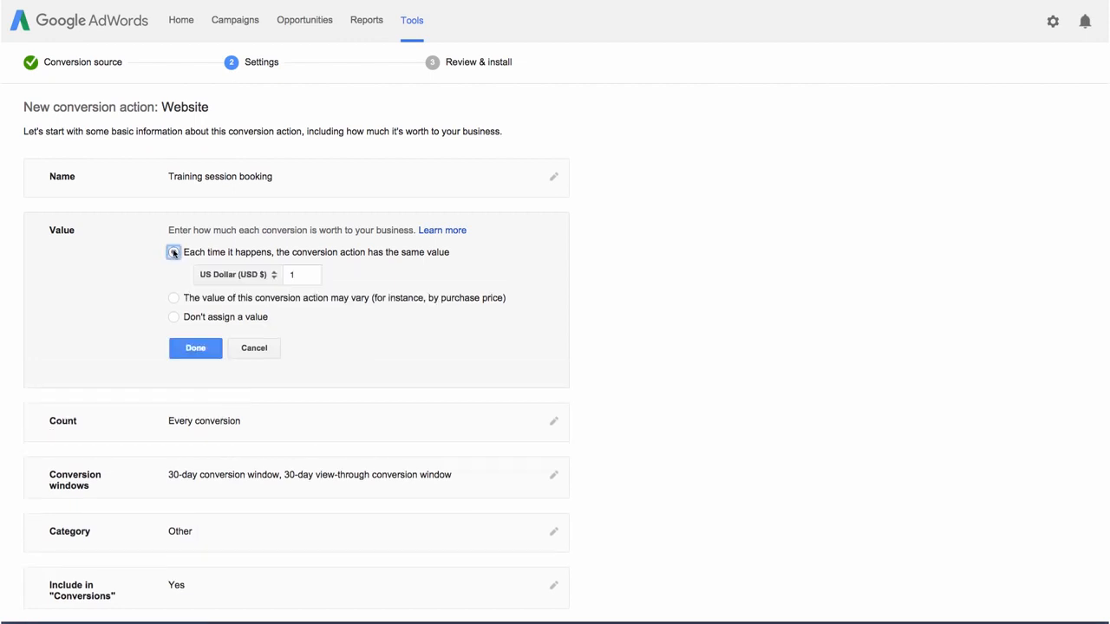
pyautogui.click(174, 297)
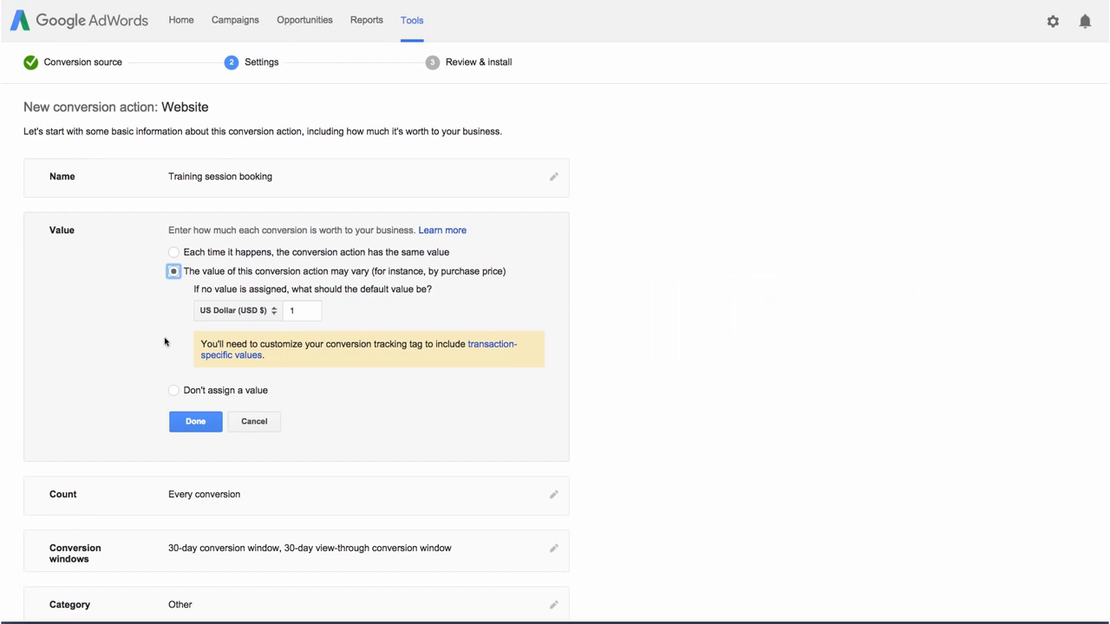
pyautogui.click(174, 390)
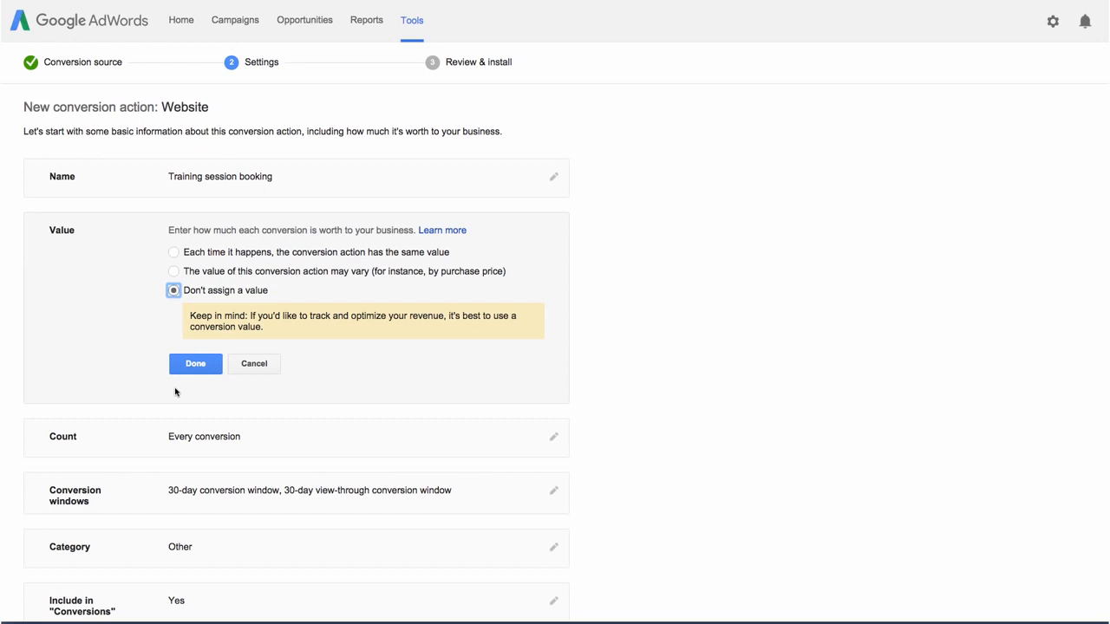
pyautogui.click(171, 253)
pyautogui.click(293, 276)
pyautogui.write('50')
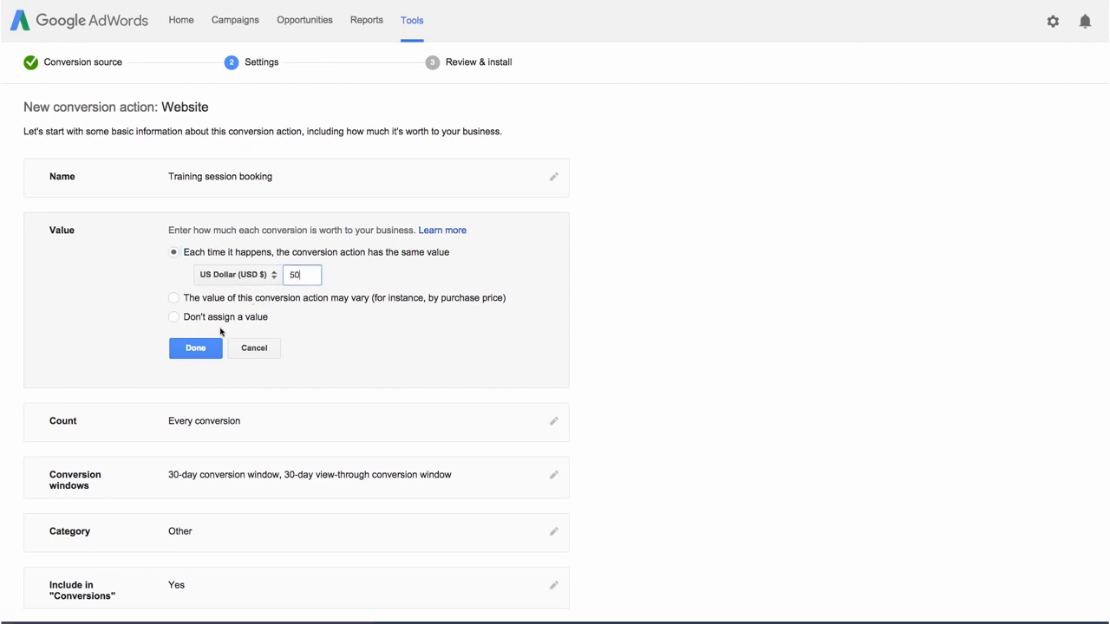
pyautogui.click(195, 349)
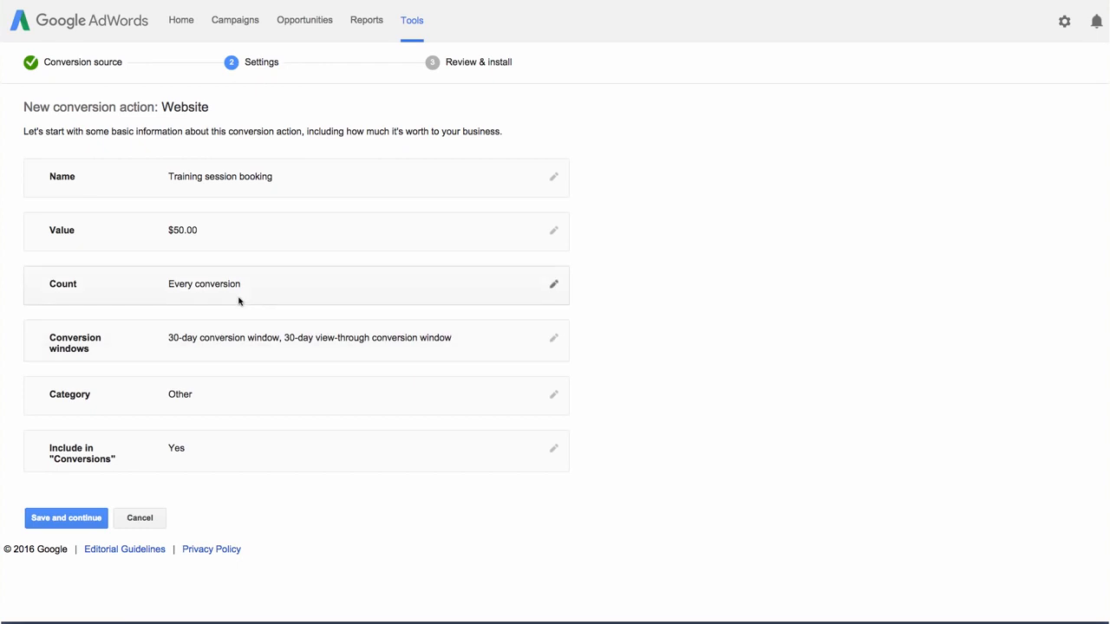
# - Open the Count setting to review its options and close it
pyautogui.click(241, 295)
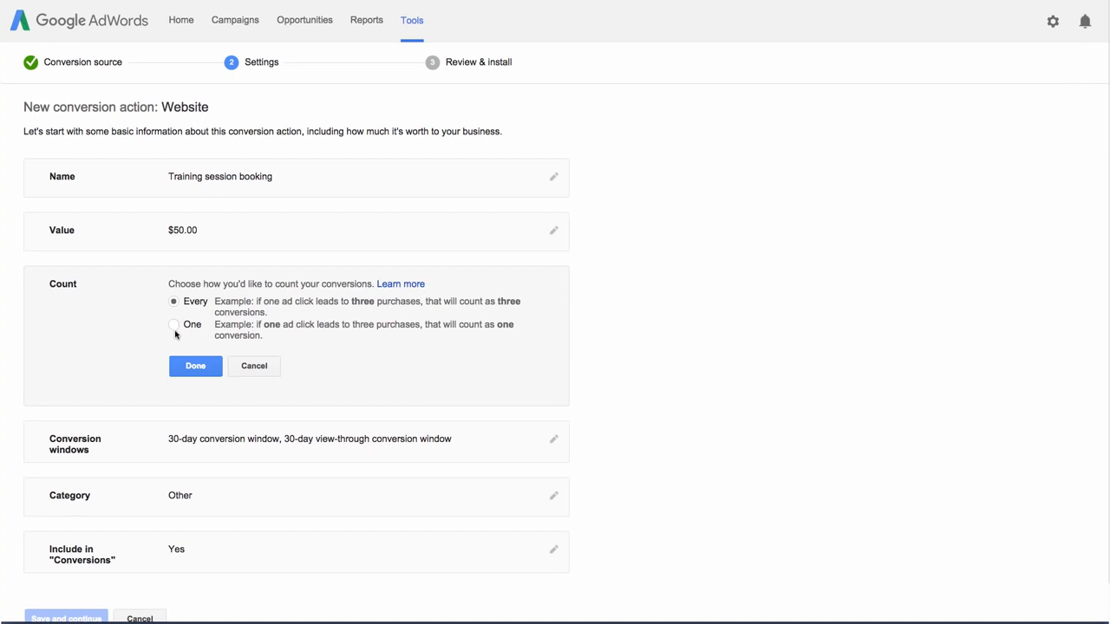
pyautogui.click(186, 366)
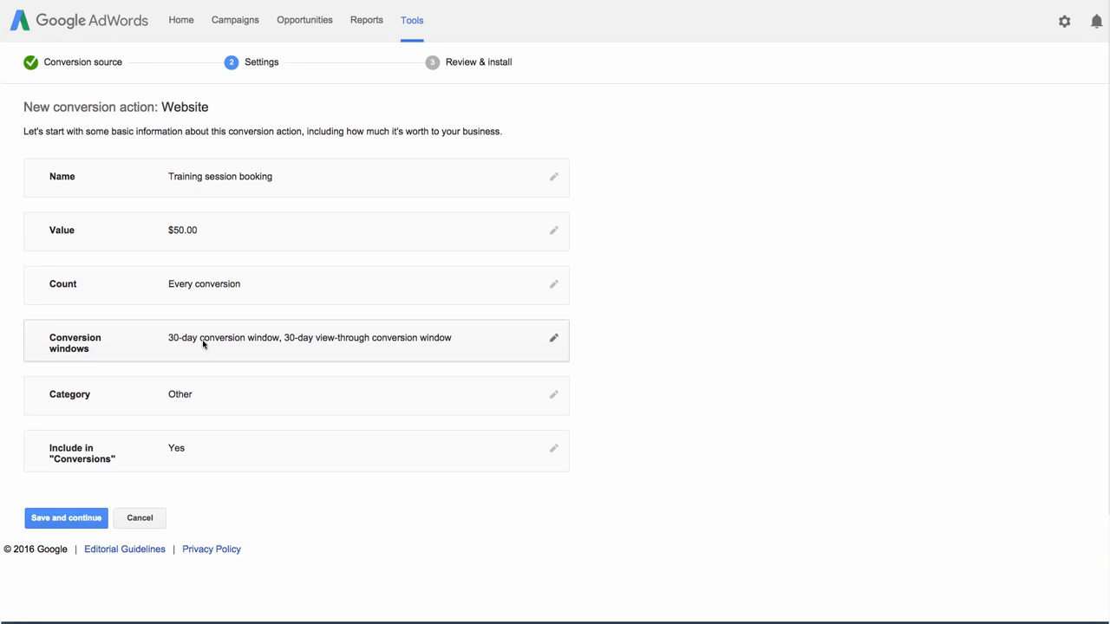
# - Set the click conversion window to 90 days
pyautogui.click(203, 344)
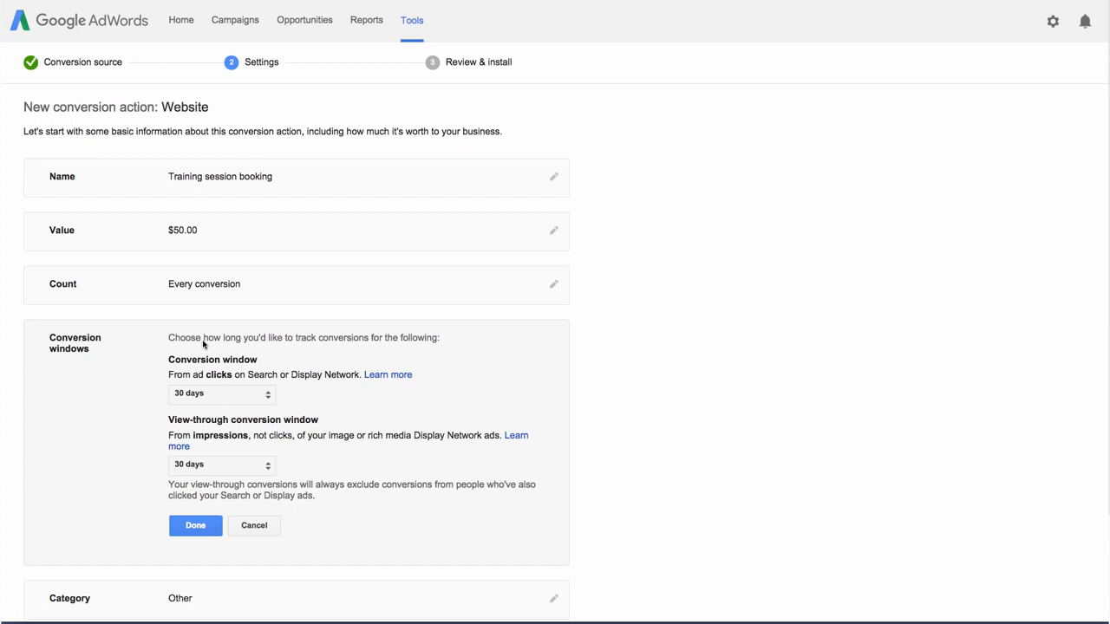
pyautogui.click(258, 392)
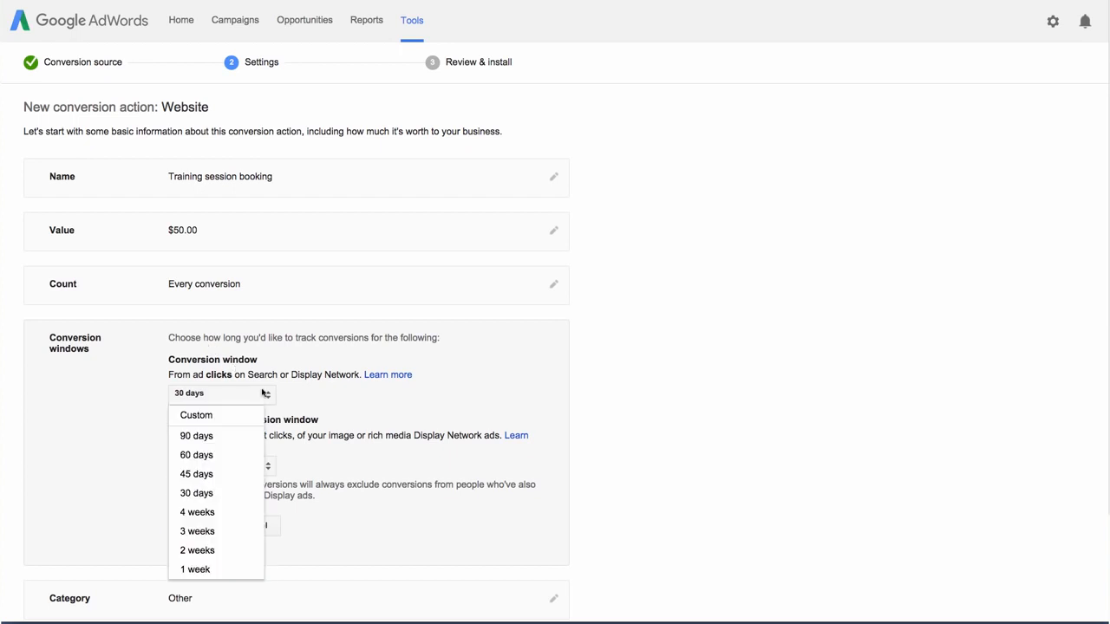
pyautogui.click(221, 436)
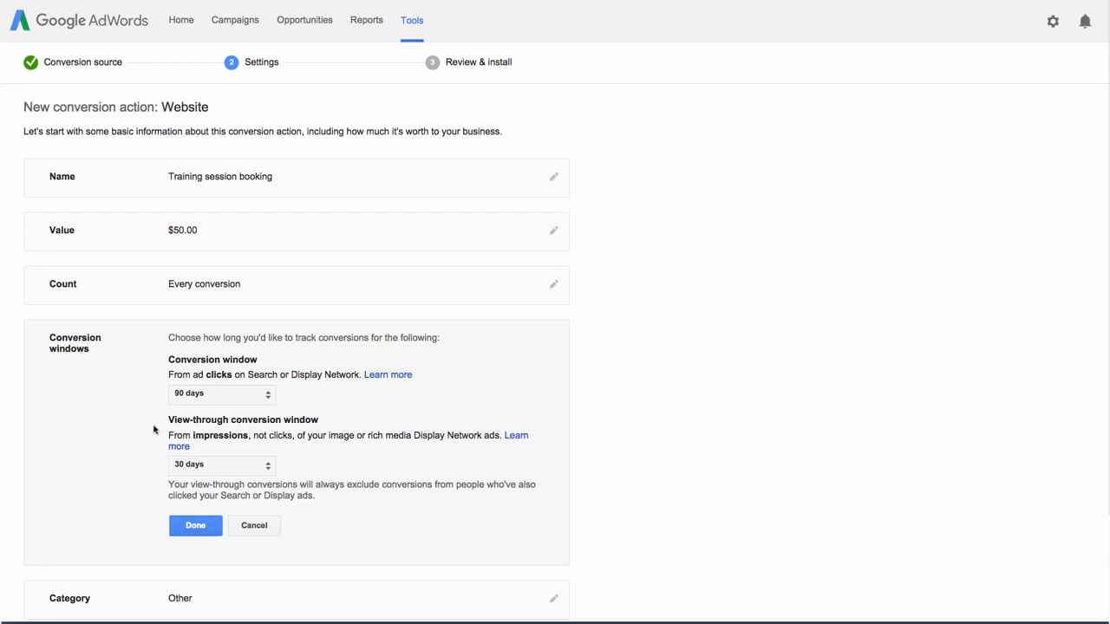
pyautogui.click(180, 523)
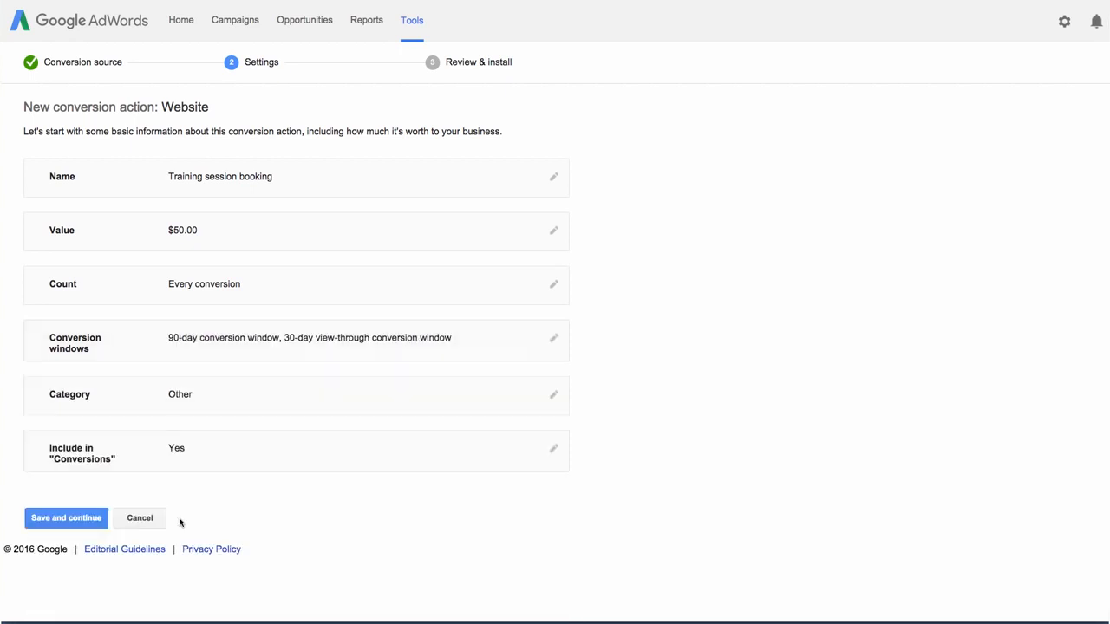
# - Set the conversion category to Purchase/Sale
pyautogui.click(268, 399)
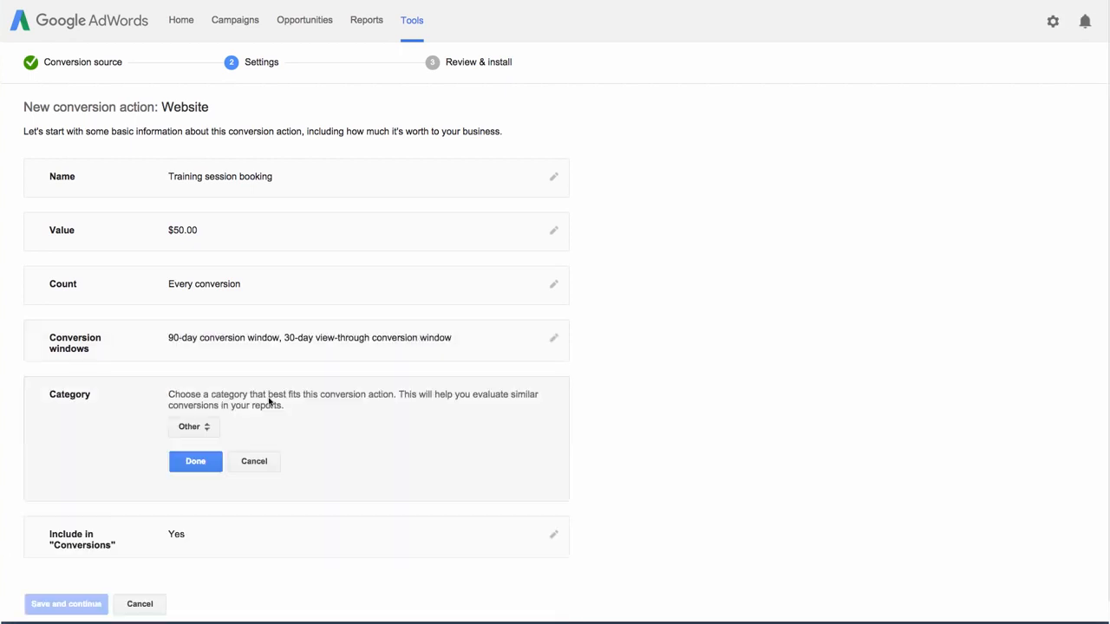
pyautogui.click(213, 429)
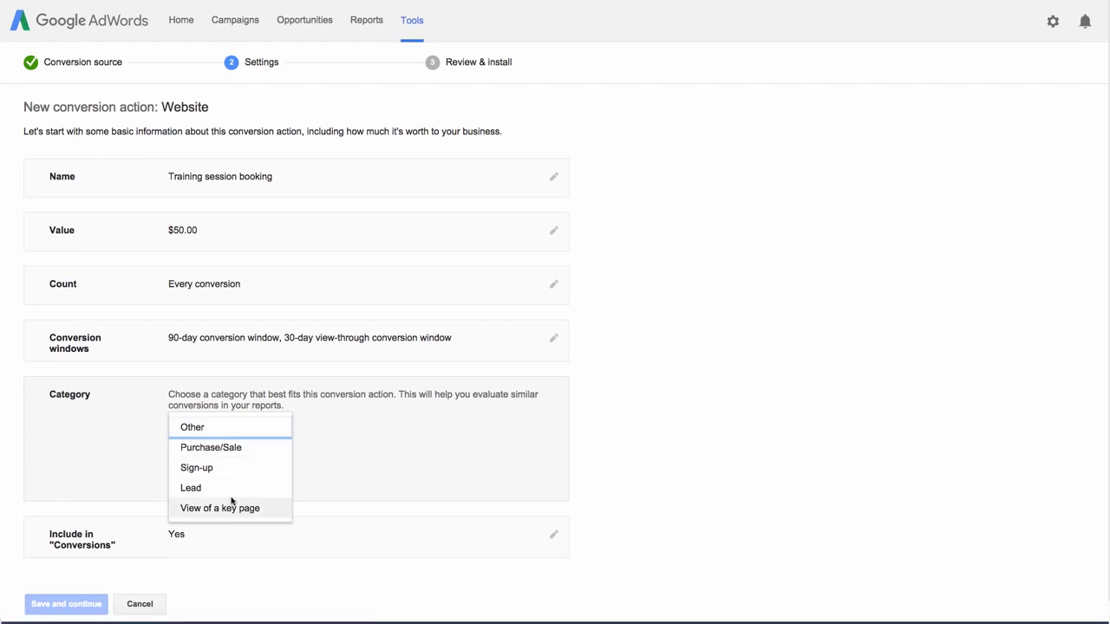
pyautogui.click(246, 454)
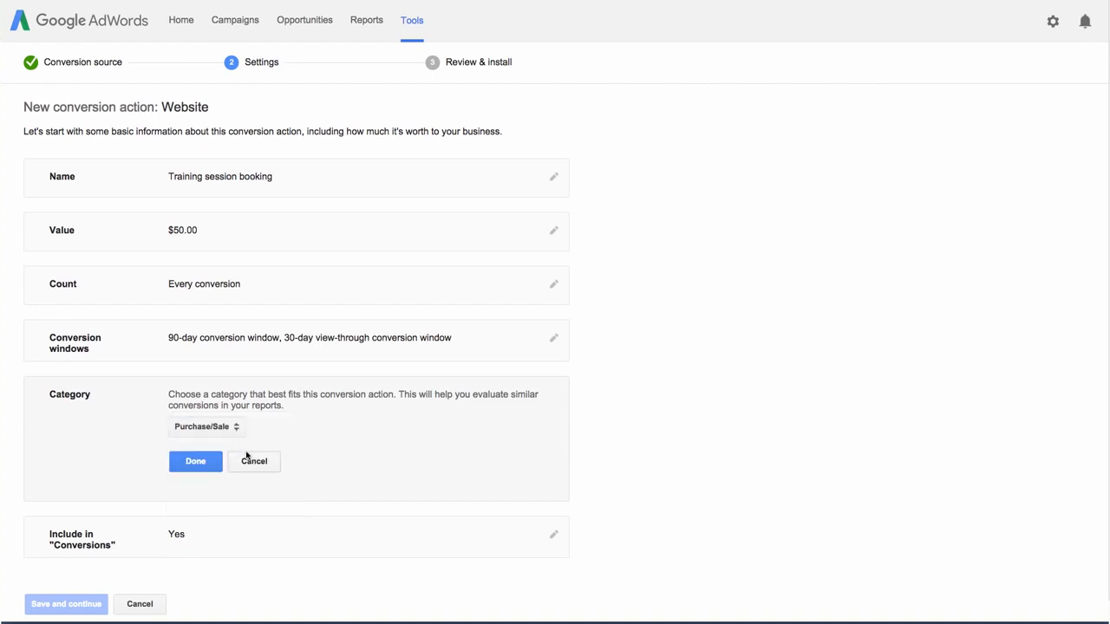
pyautogui.click(218, 463)
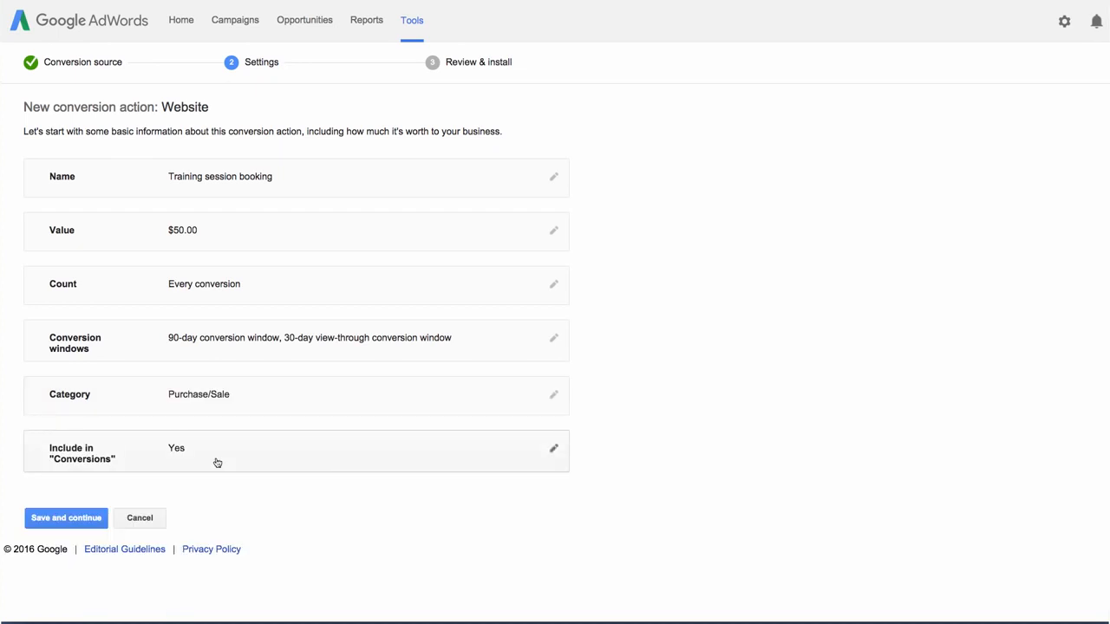
# - Review the Include in "Conversions" option, then save the settings and continue to tag installation
pyautogui.click(218, 463)
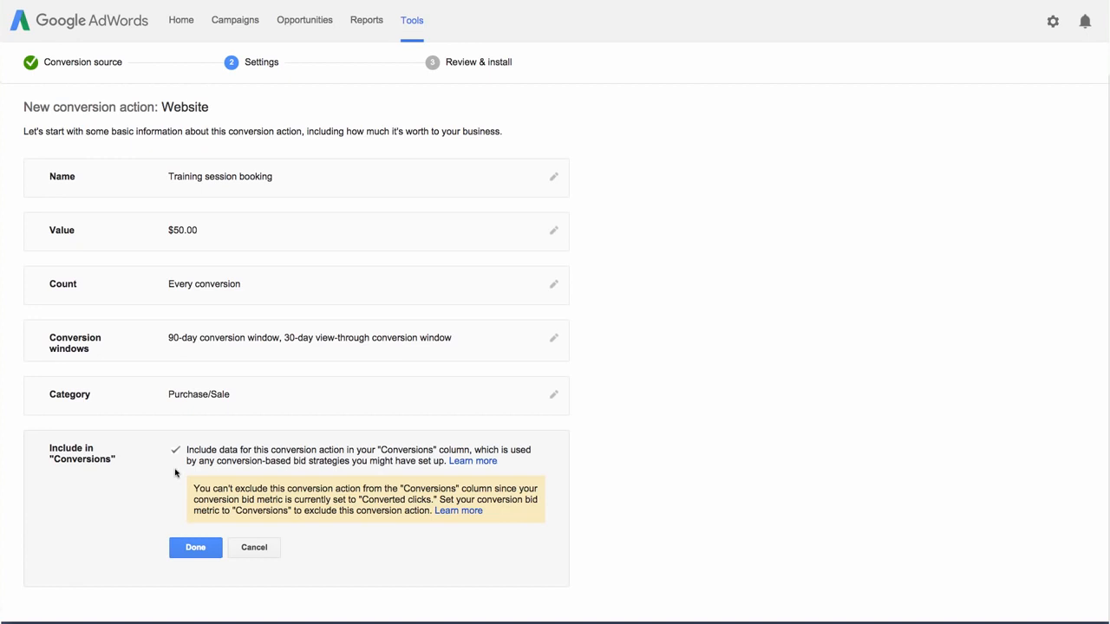
pyautogui.click(180, 542)
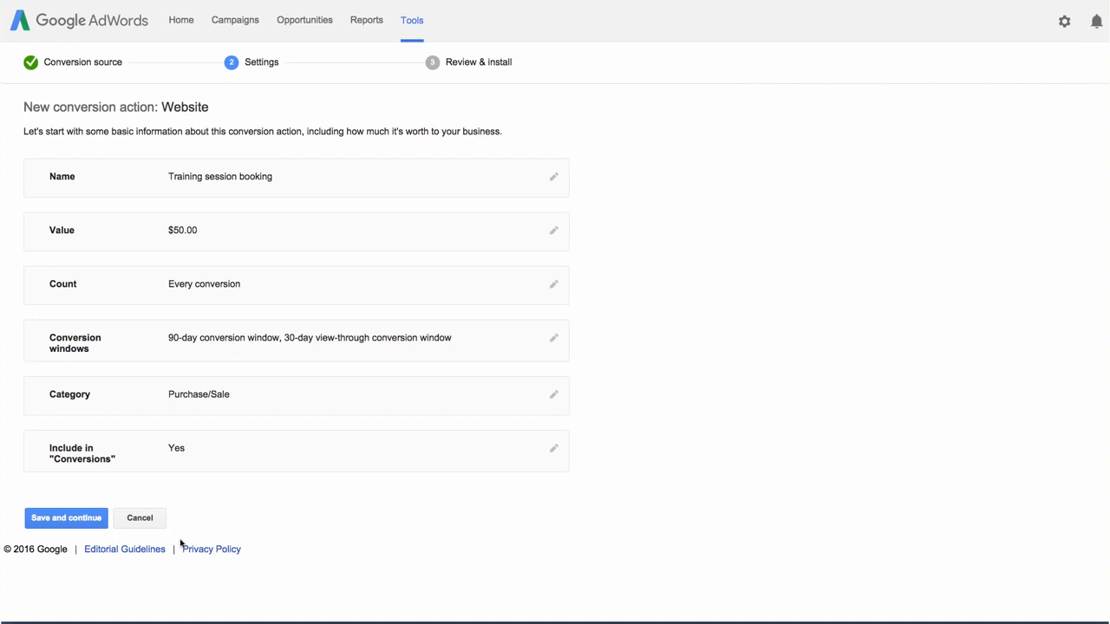
pyautogui.click(95, 525)
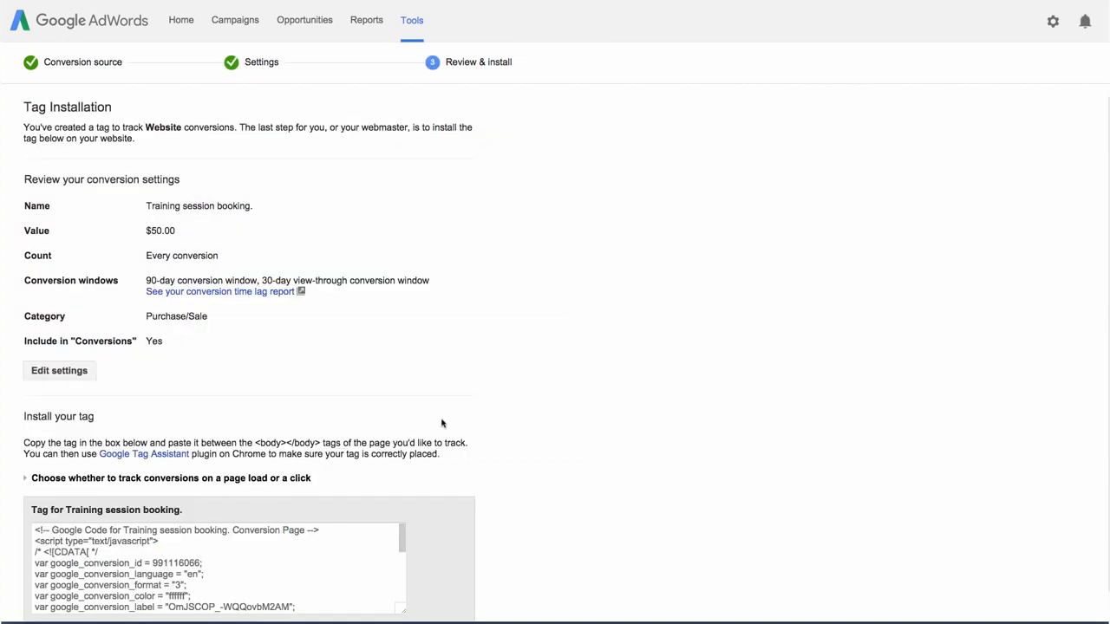
# - Save the installation instructions and conversion tag as a file
pyautogui.scroll(-3, 536, 371)
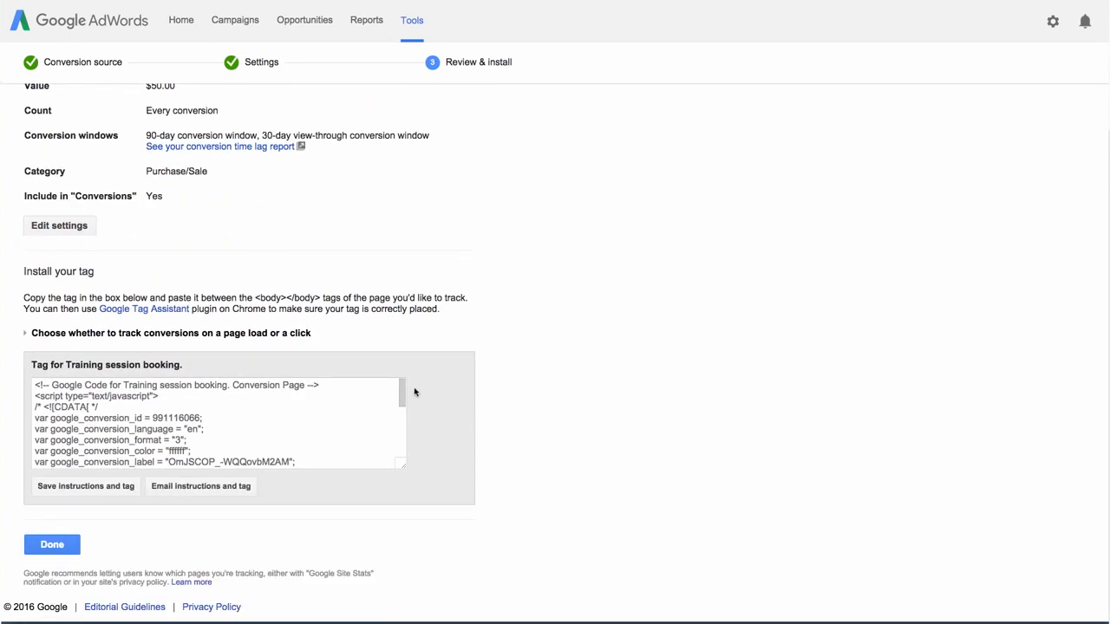
pyautogui.moveTo(403, 393)
pyautogui.mouseDown()
pyautogui.moveTo(400, 437)
pyautogui.moveTo(401, 389)
pyautogui.mouseUp()
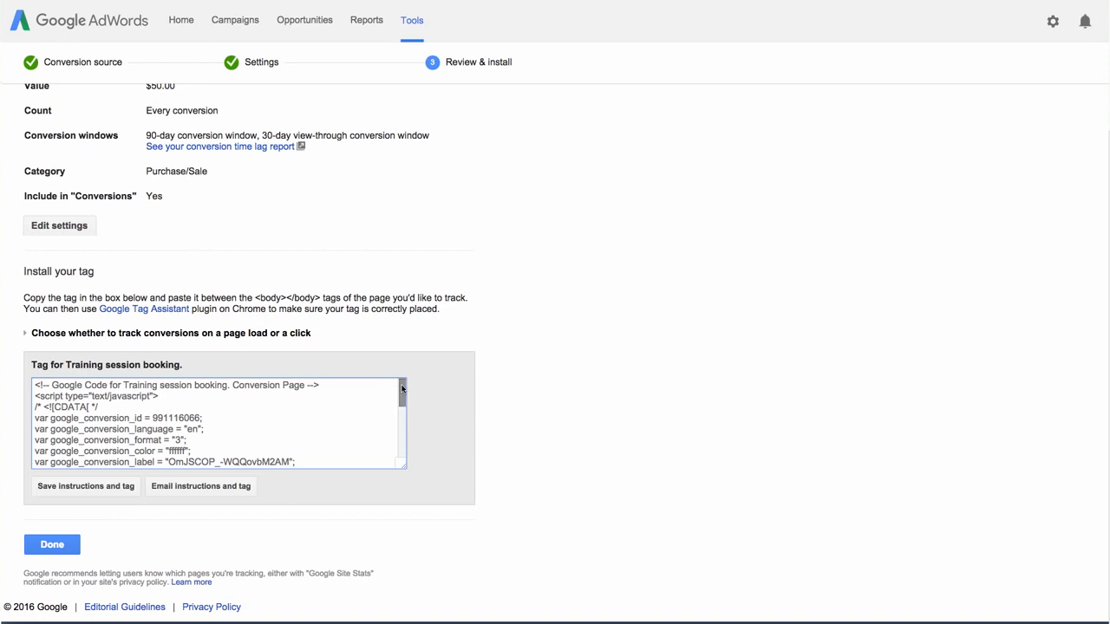
pyautogui.click(126, 492)
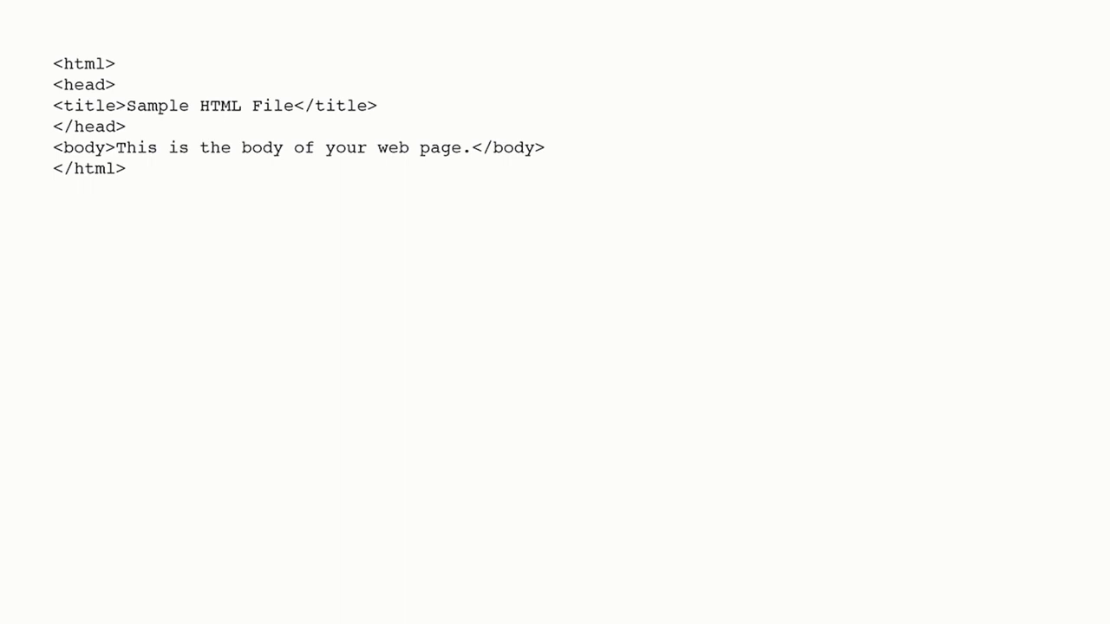
pyautogui.hotkey('ctrl', 'v')
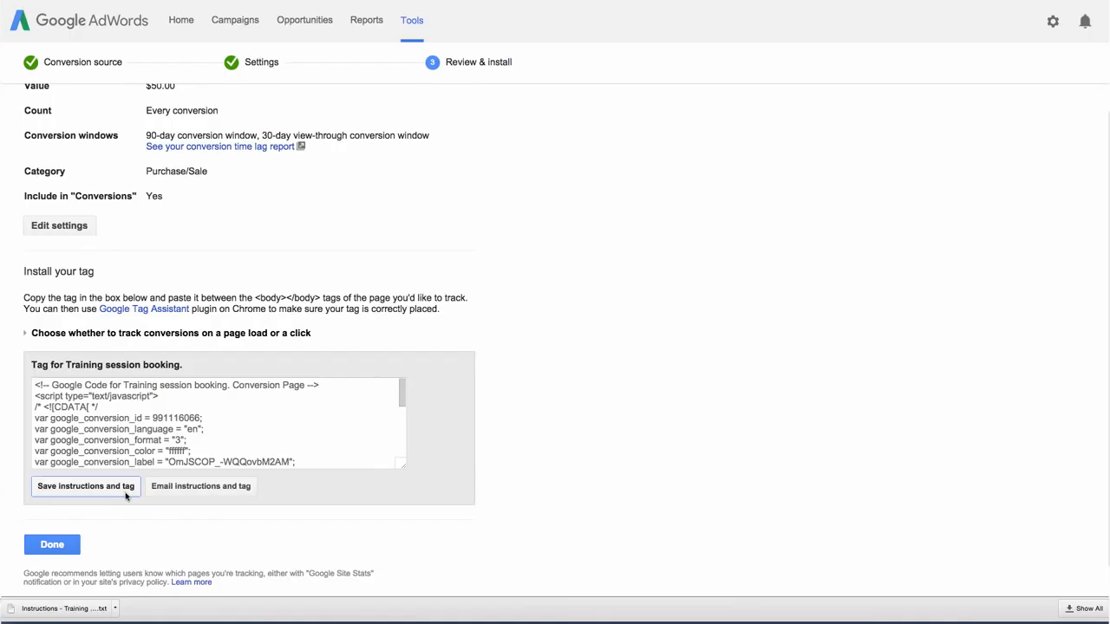
# - Email the instructions and tag to the webmaster's address with a reply-to address and comment "Hi there! Can you please add this code to the confirmation page of our website? Thanks!", then finish
pyautogui.click(196, 492)
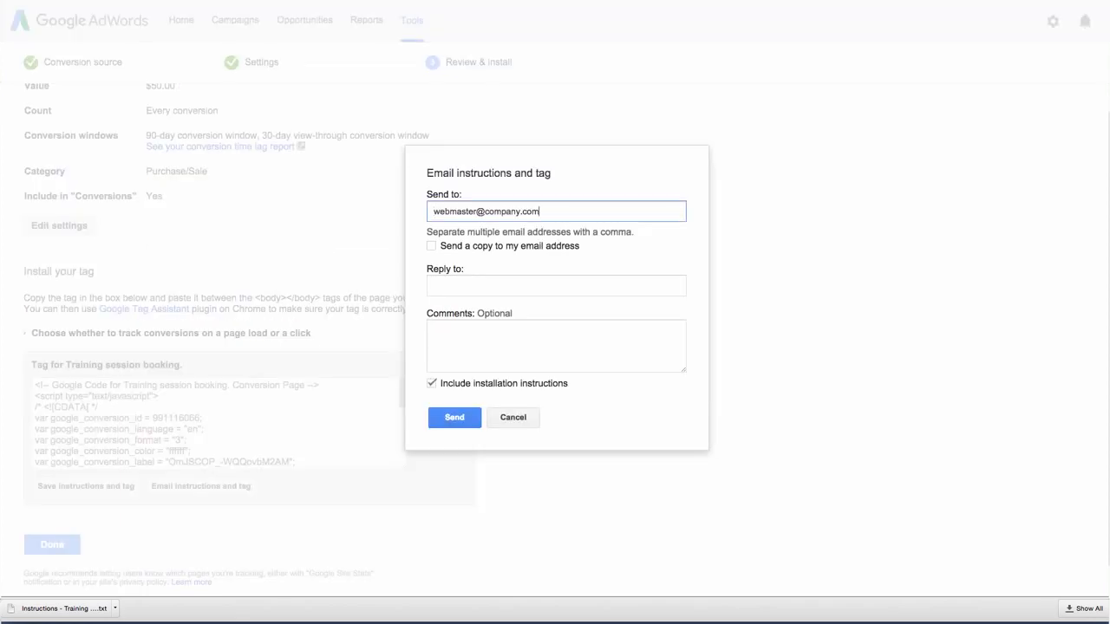
pyautogui.click(556, 286)
pyautogui.press('Tab')
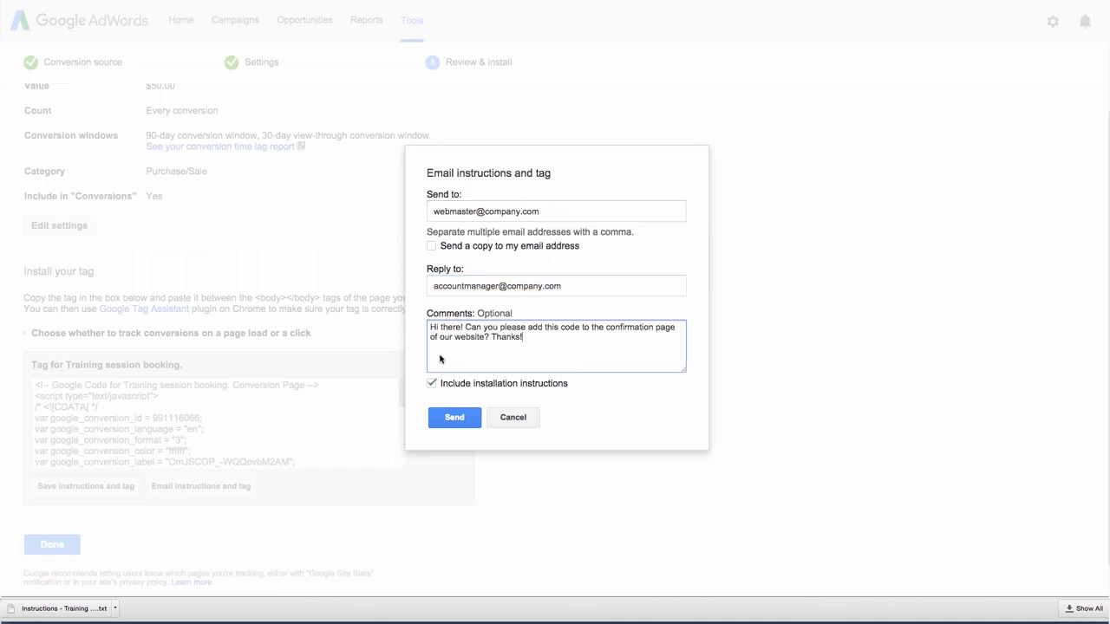
pyautogui.click(467, 420)
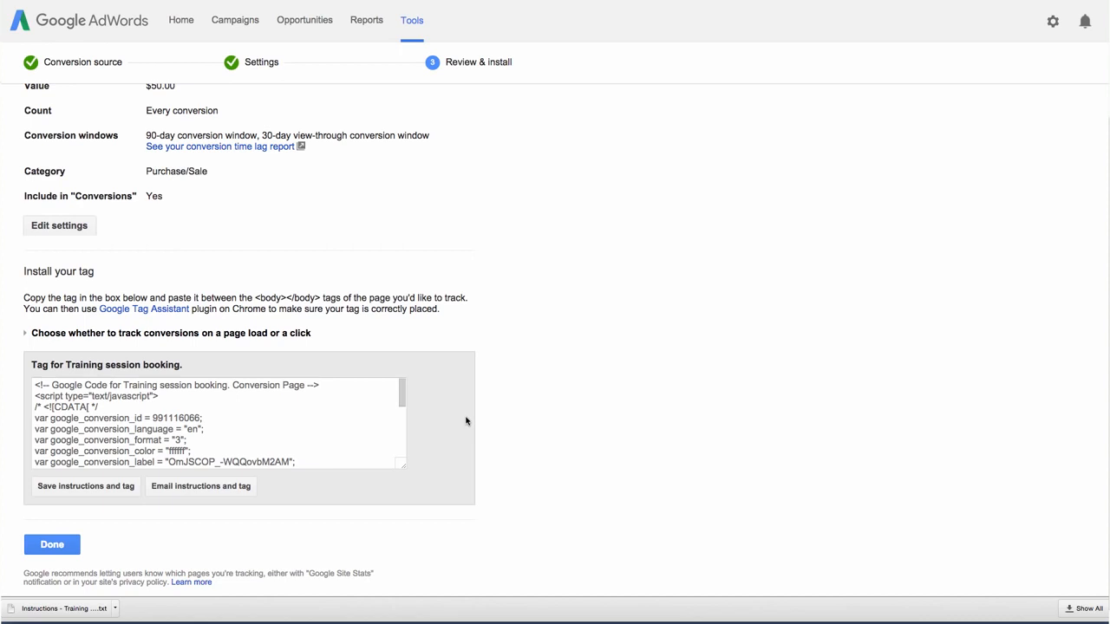
pyautogui.click(68, 544)
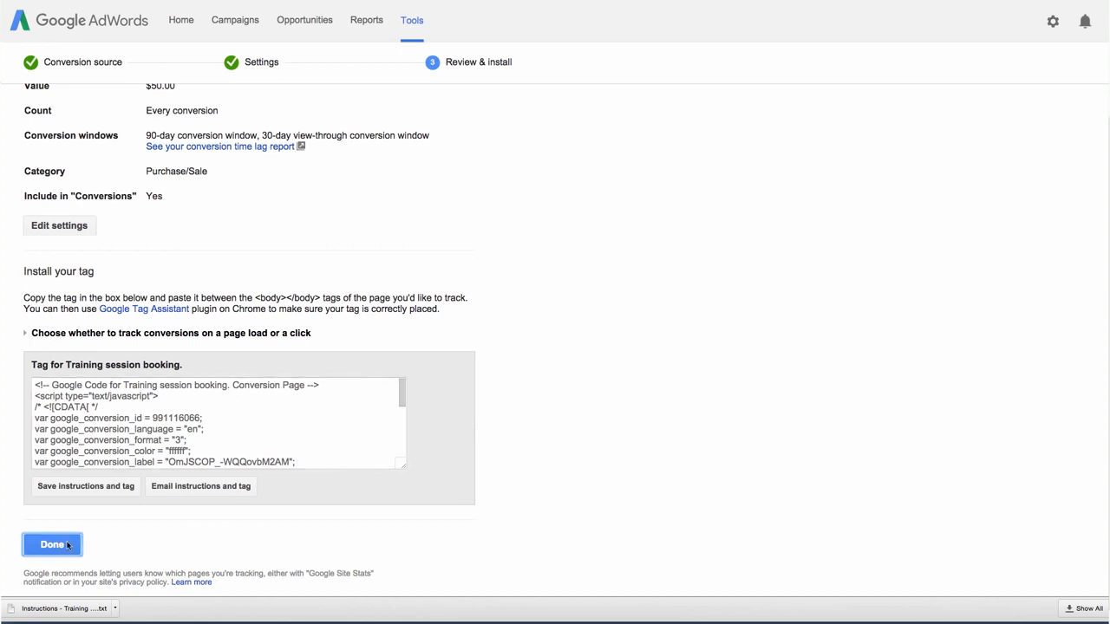